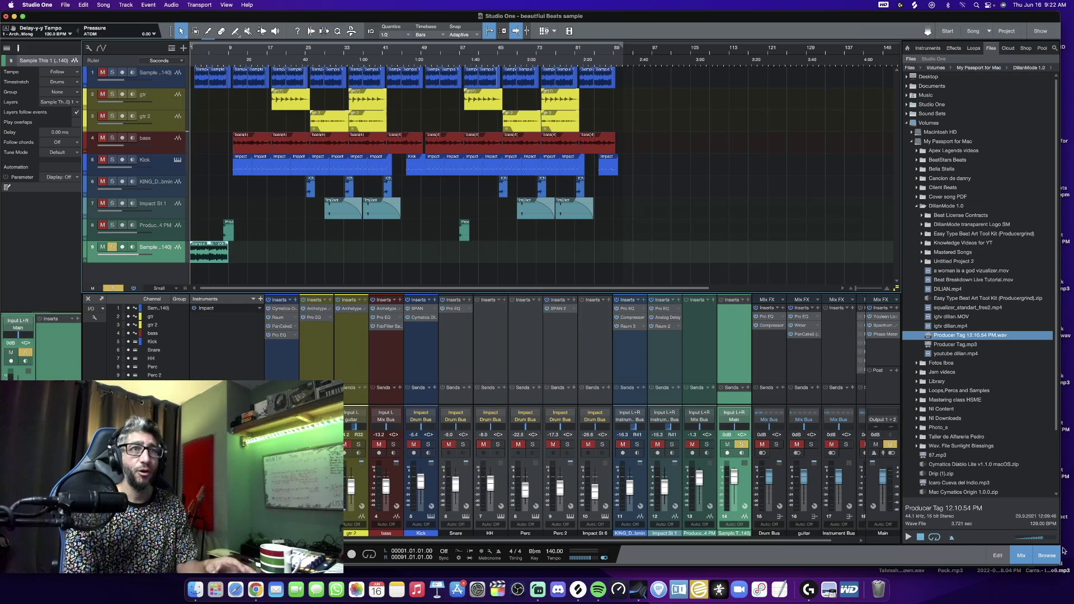
# Make the session window full screen and play the whole beat once, then stop.
pyautogui.click(23, 17)
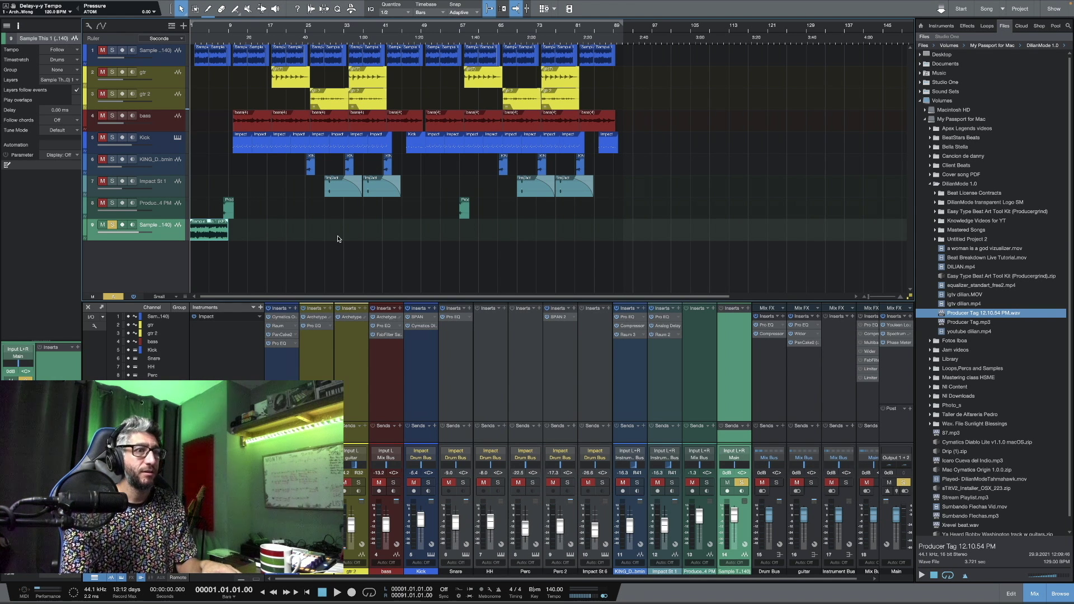
pyautogui.press('space')
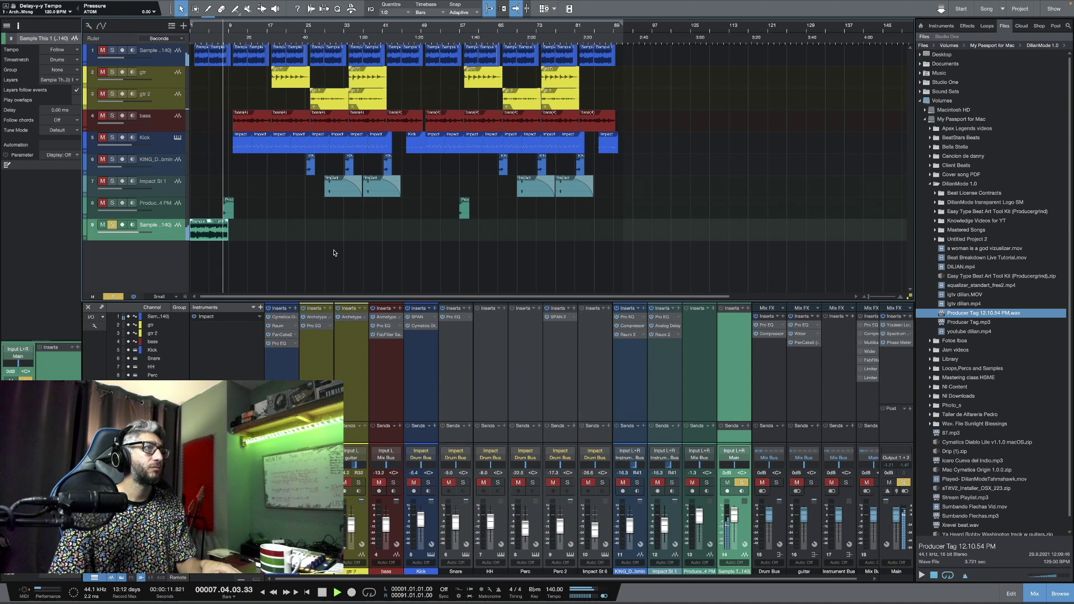
pyautogui.press('space')
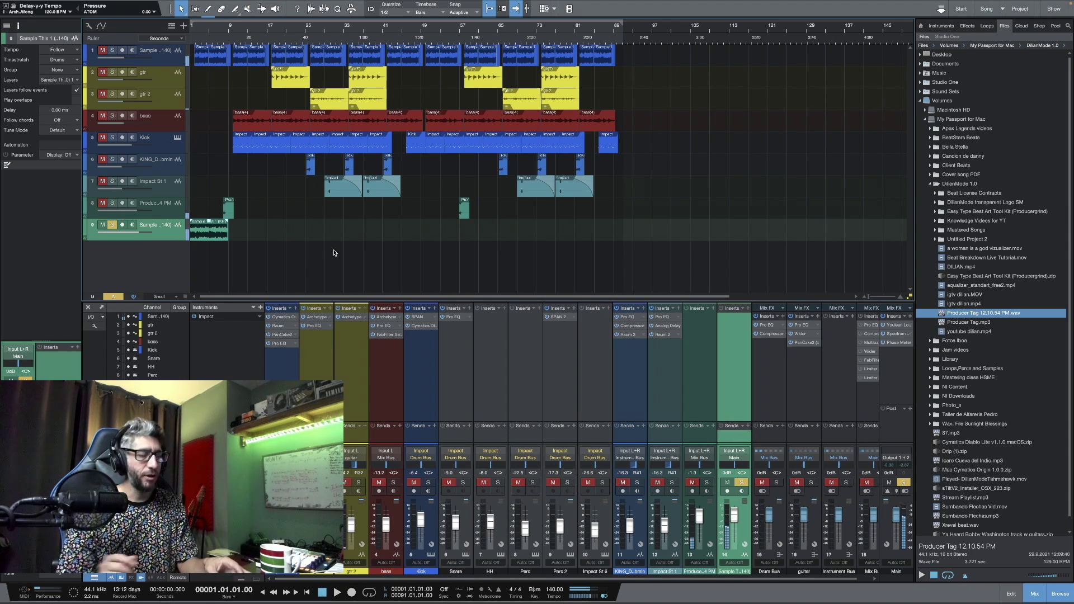
# Zoom into the arrangement and mute the final sample track.
pyautogui.scroll(6, 254, 179)
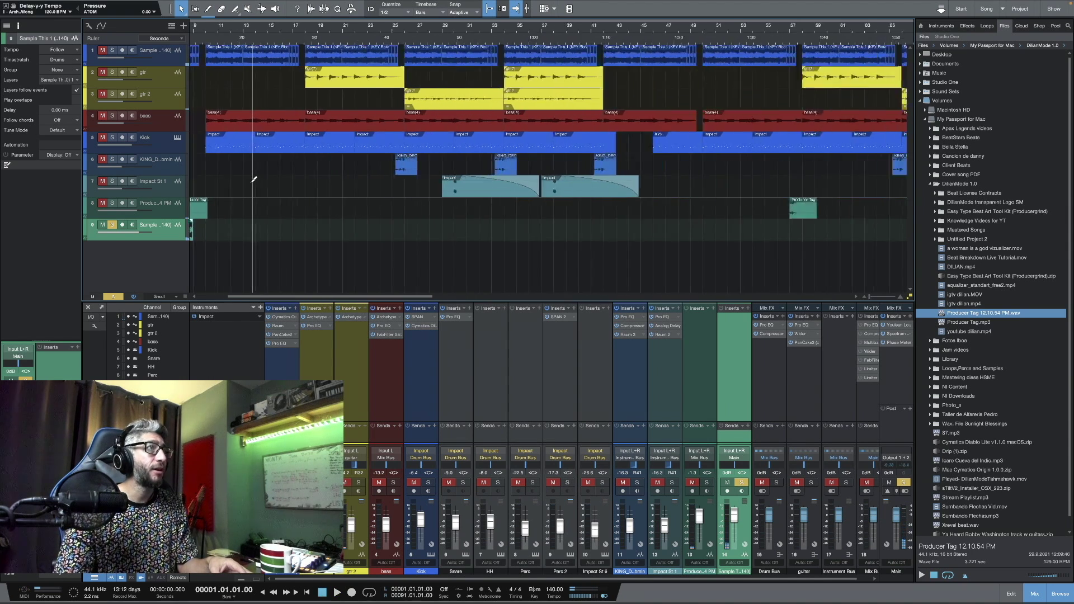
pyautogui.scroll(2, 257, 180)
pyautogui.scroll(-3, 258, 179)
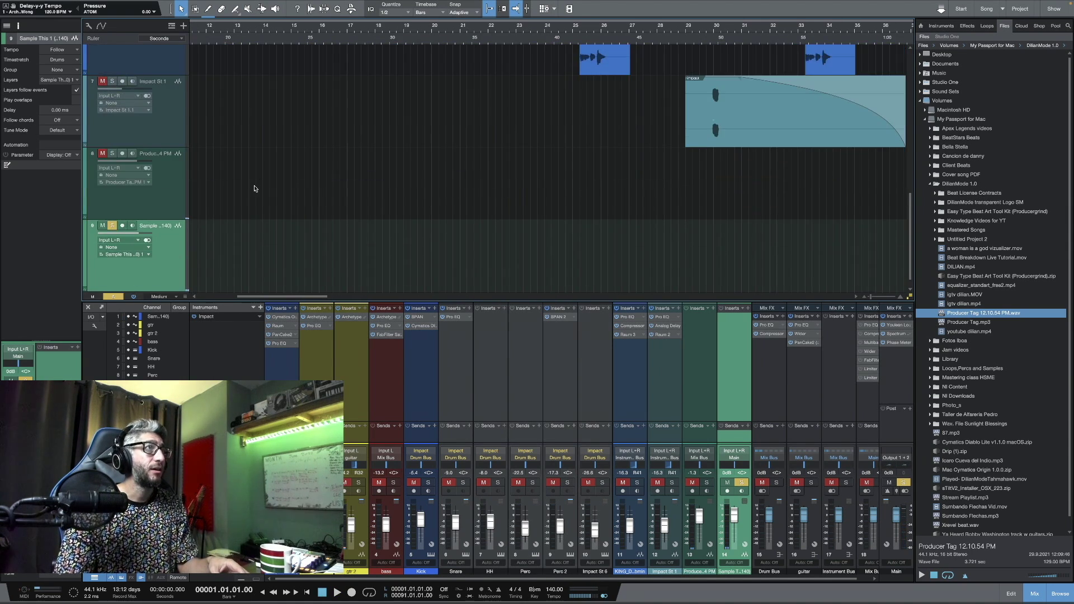
pyautogui.scroll(5, 257, 187)
pyautogui.hscroll(-5, 256, 189)
pyautogui.hscroll(-2, 254, 191)
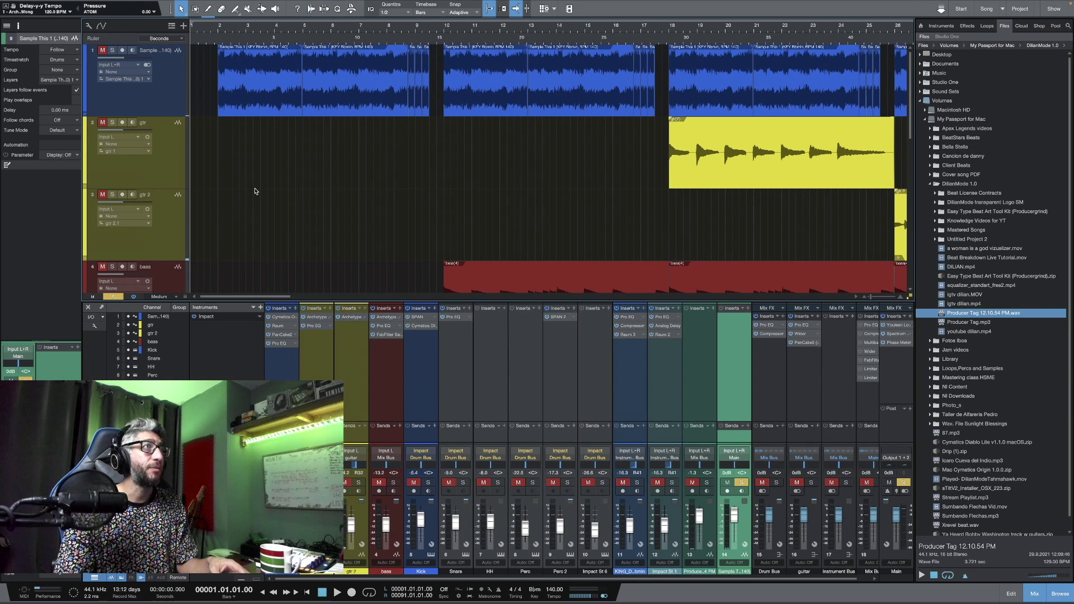
pyautogui.click(220, 29)
pyautogui.press('s')
pyautogui.press('m')
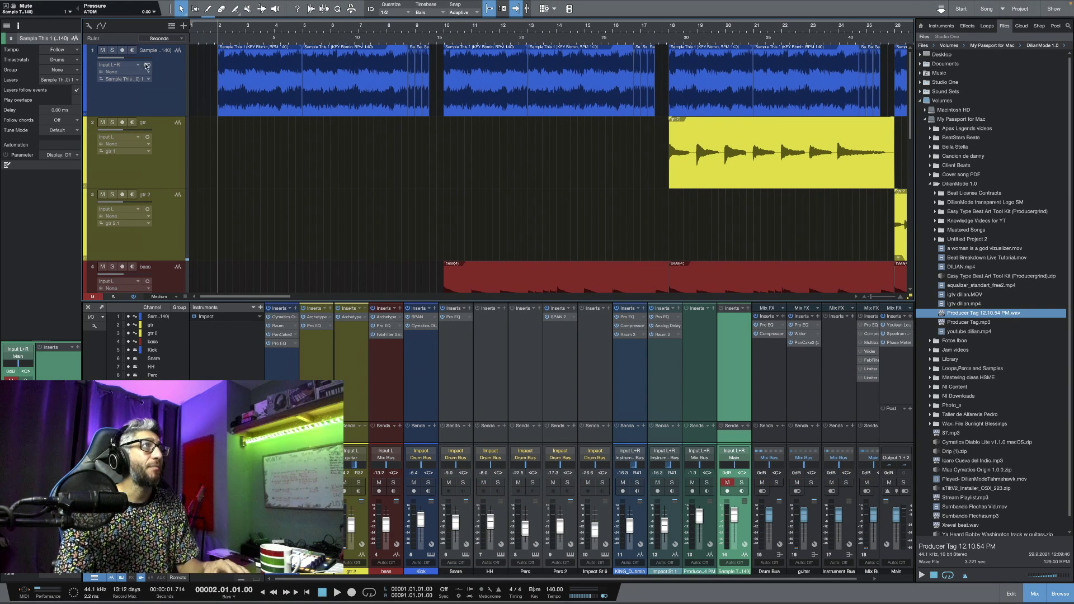
# Solo the first sample track and audition it from bar 2, then stop.
pyautogui.click(147, 65)
pyautogui.click(112, 50)
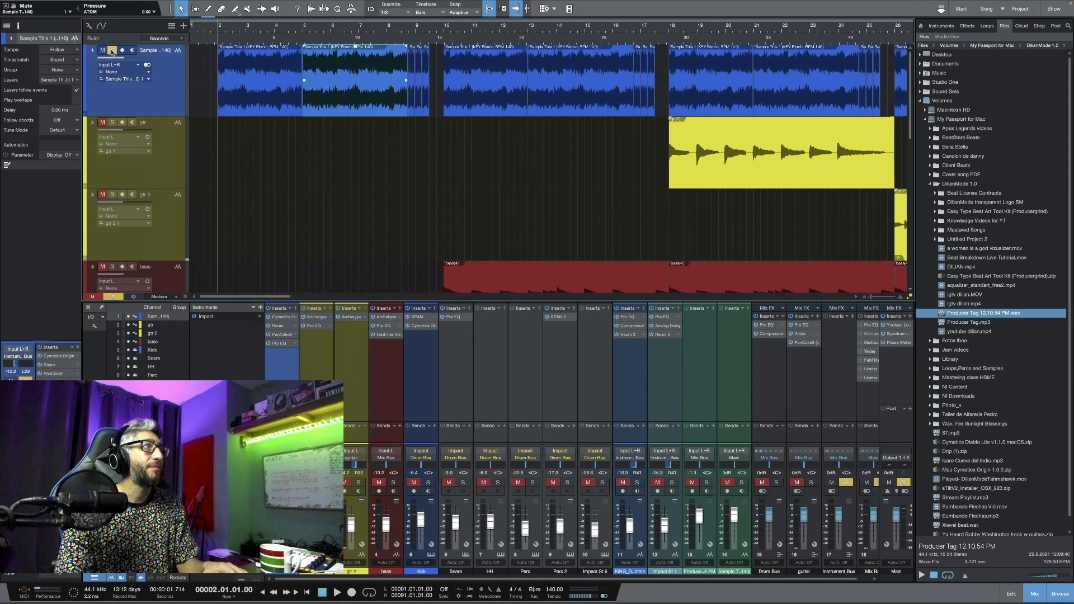
pyautogui.press('space')
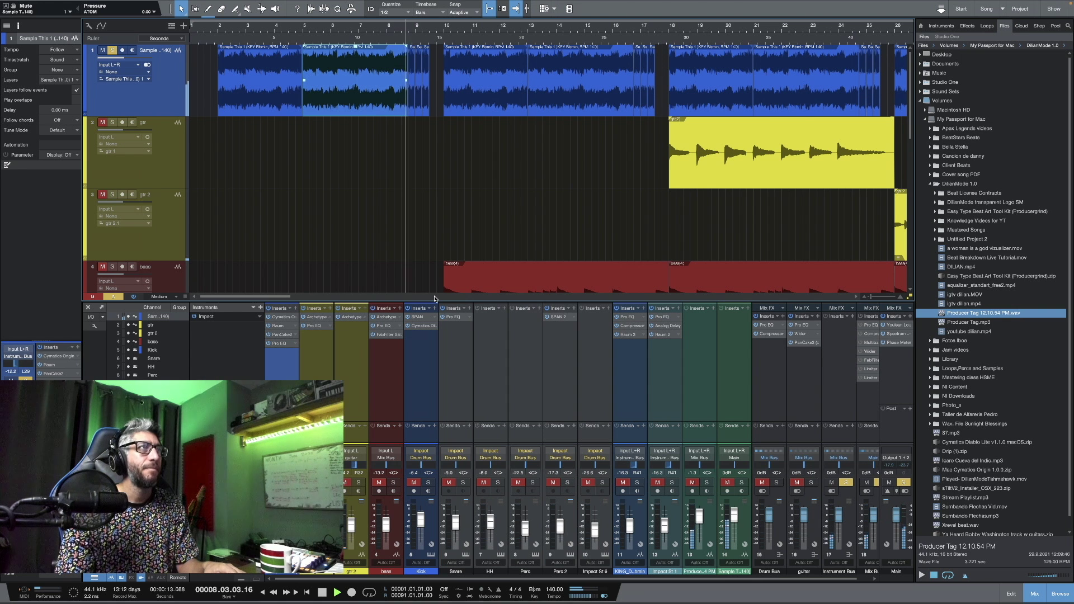
pyautogui.press('space')
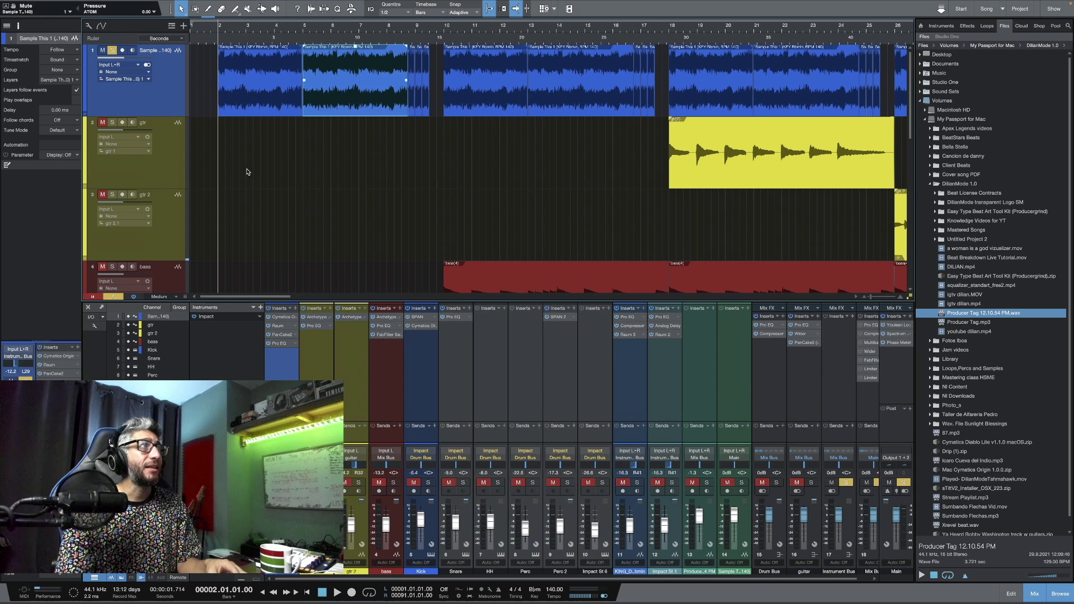
# Enlarge tracks, zoom in at bar 2, bypass the sample's inserts and hide the inspector.
pyautogui.hotkey('shift', 'e')
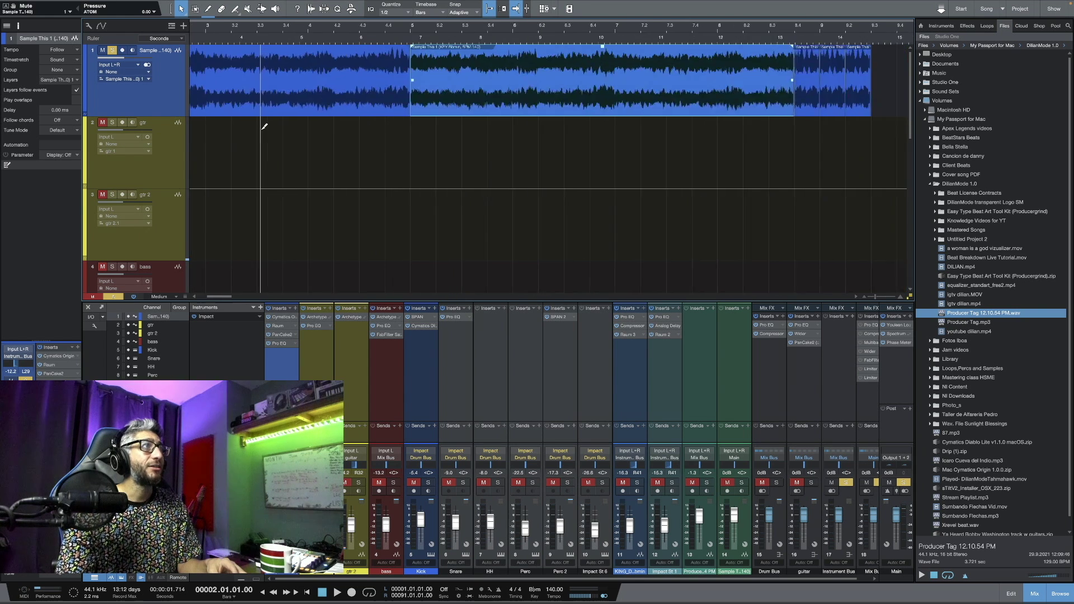
pyautogui.press('e')
pyautogui.press('e')
pyautogui.hscroll(-2, 291, 126)
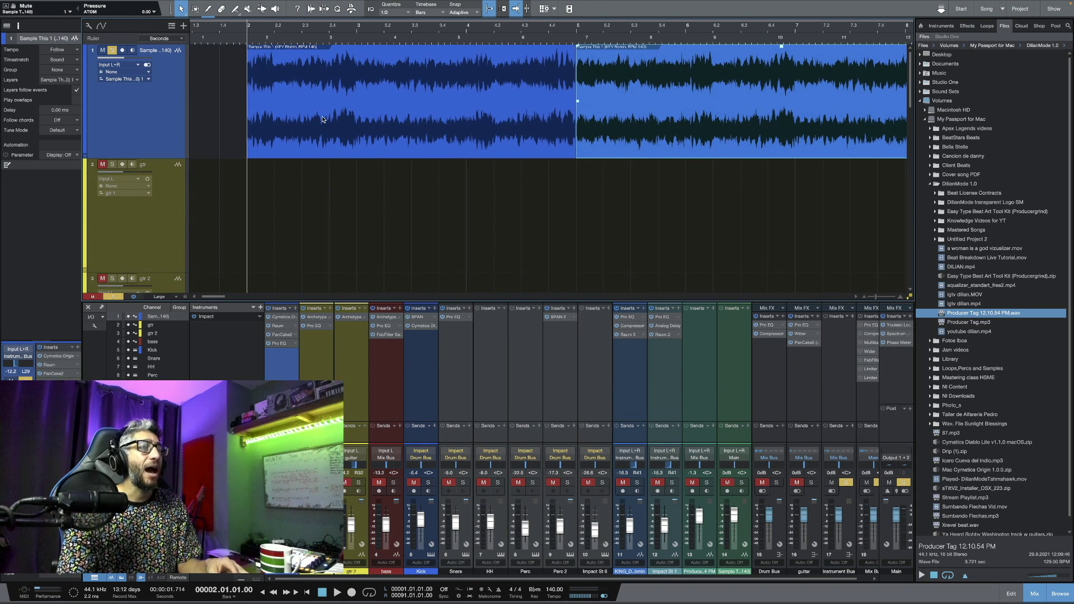
pyautogui.click(41, 348)
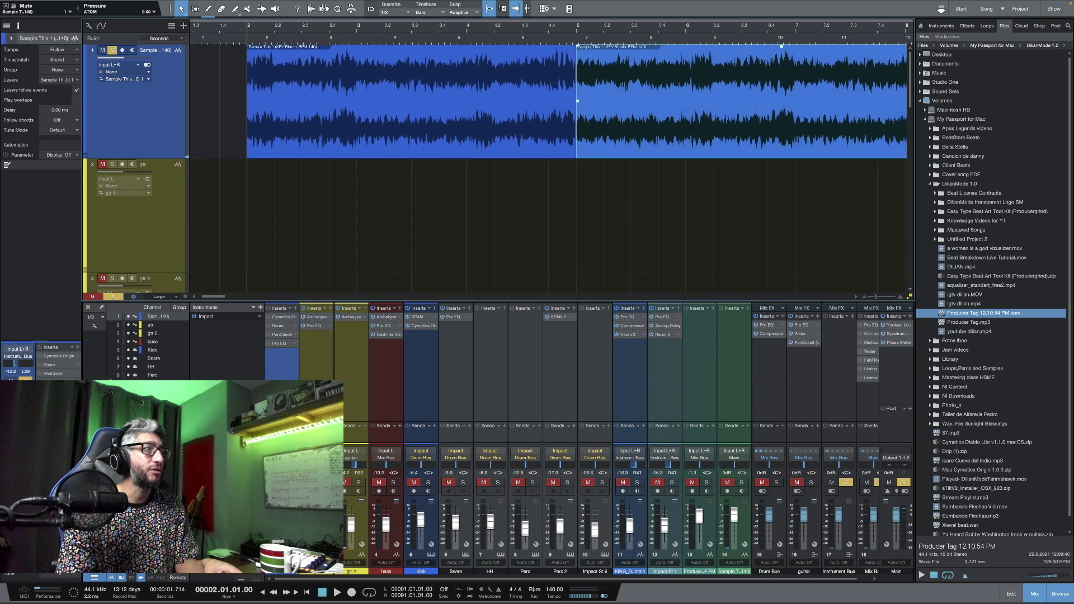
pyautogui.press('F4')
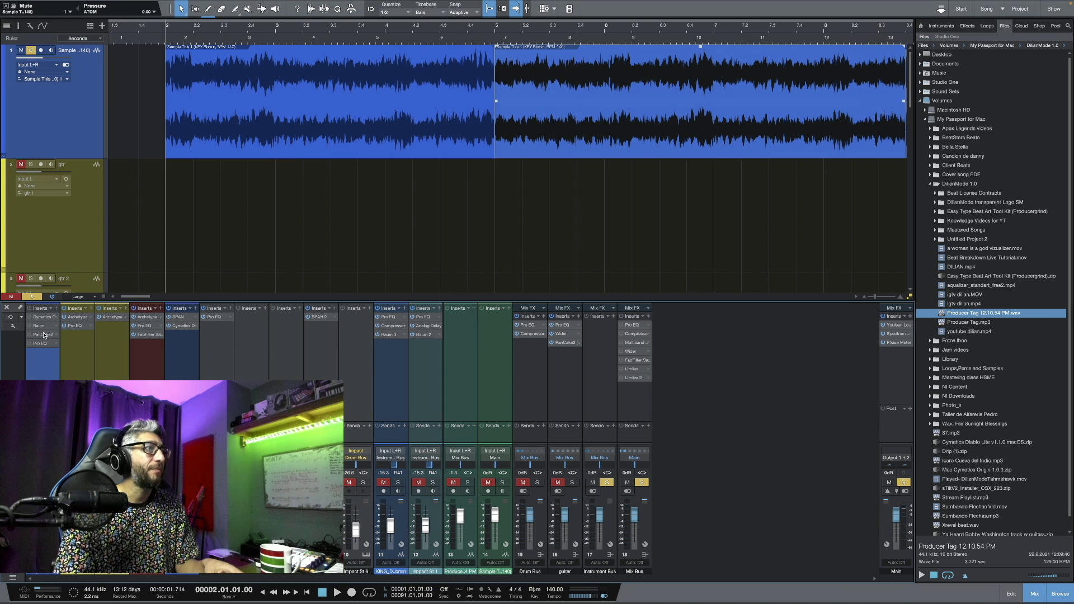
# Play the soloed sample to listen to its waveform, then stop back at bar 2.
pyautogui.press('space')
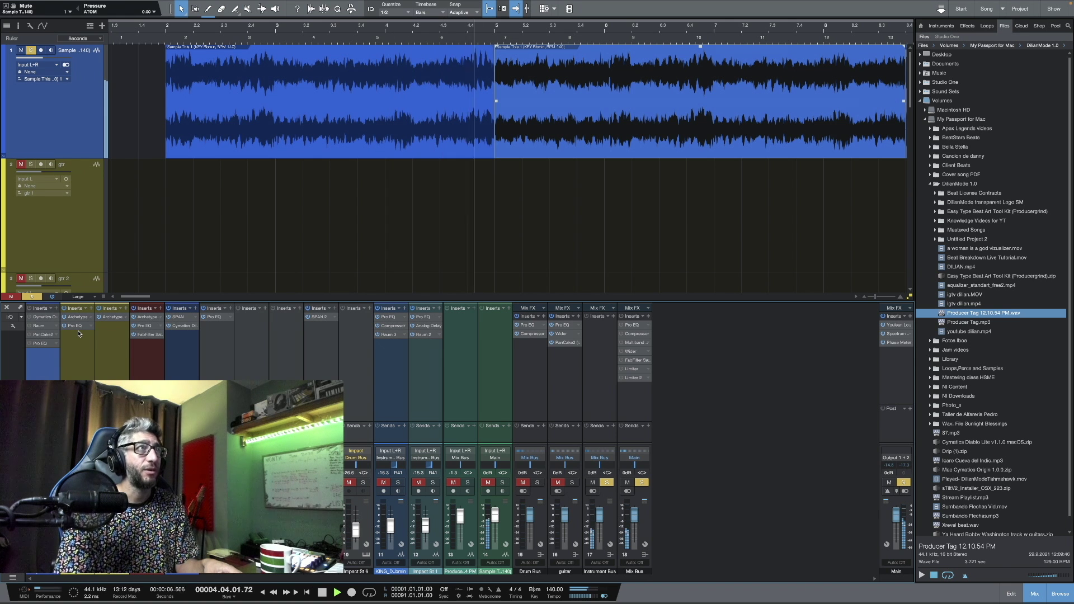
pyautogui.hscroll(-1, 289, 243)
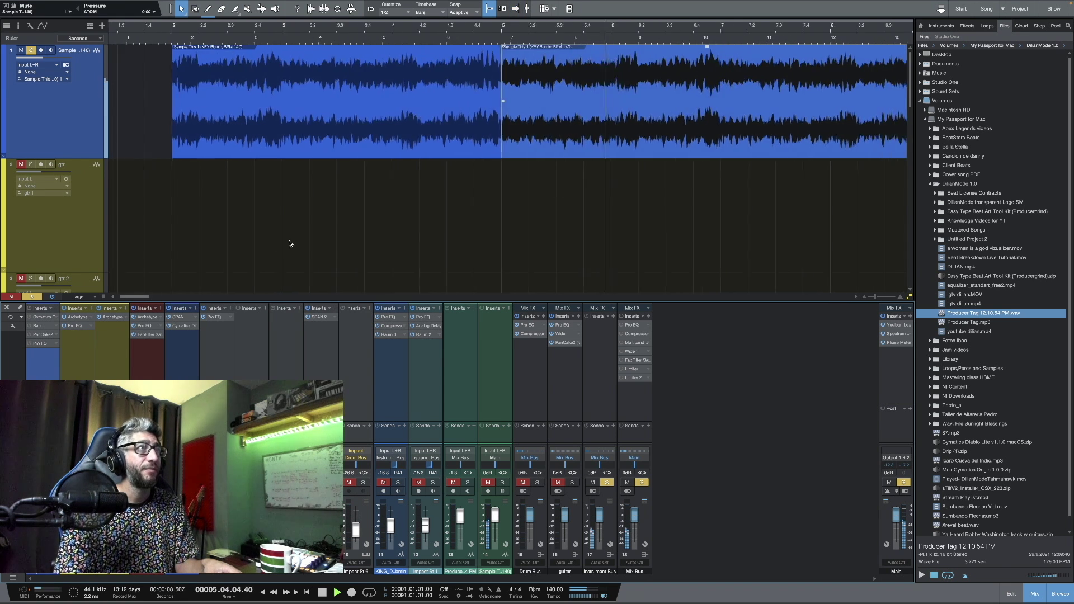
pyautogui.hscroll(5, 289, 243)
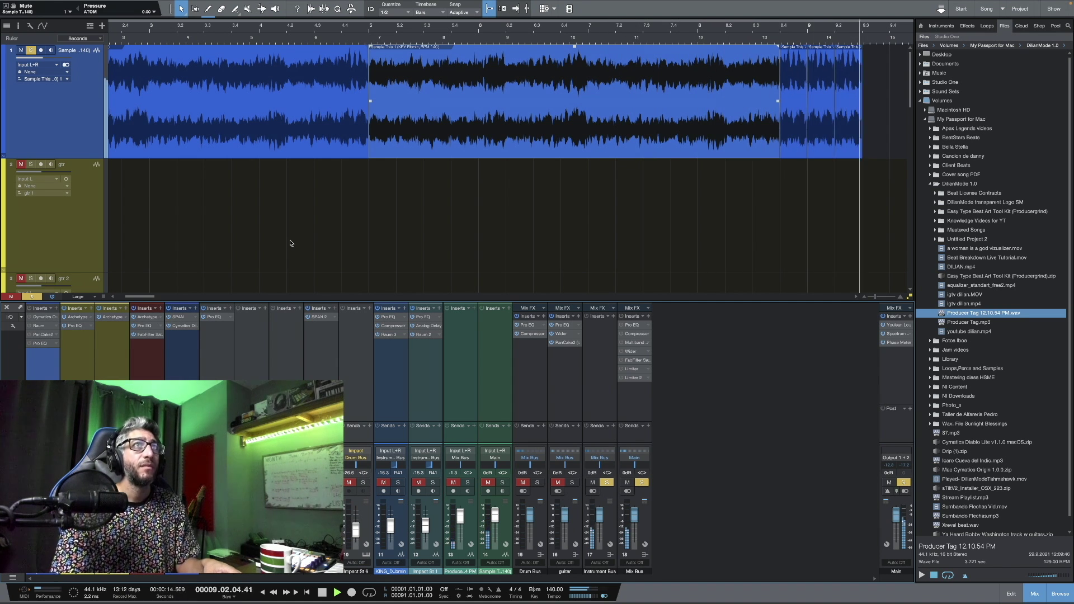
pyautogui.press('space')
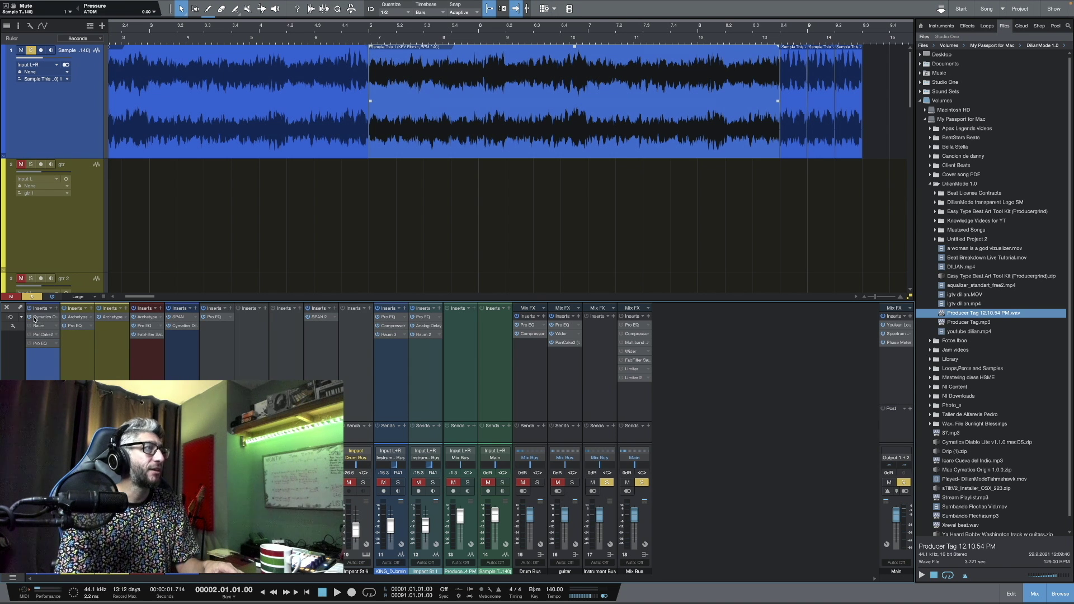
# Open the Cymatics Origin insert's settings and audition the sample through it.
pyautogui.click(45, 318)
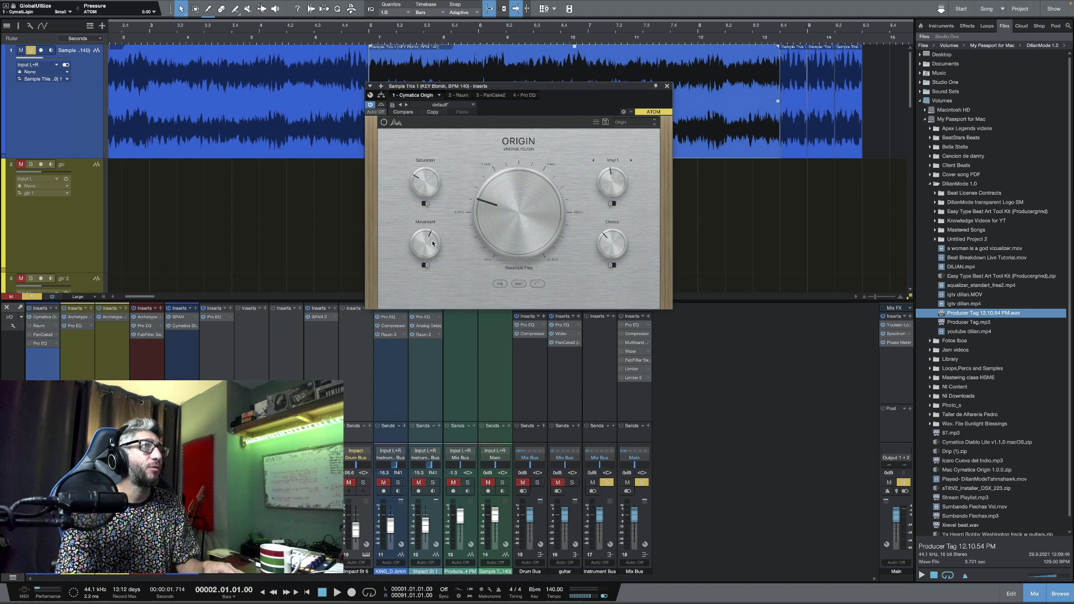
pyautogui.moveTo(534, 163)
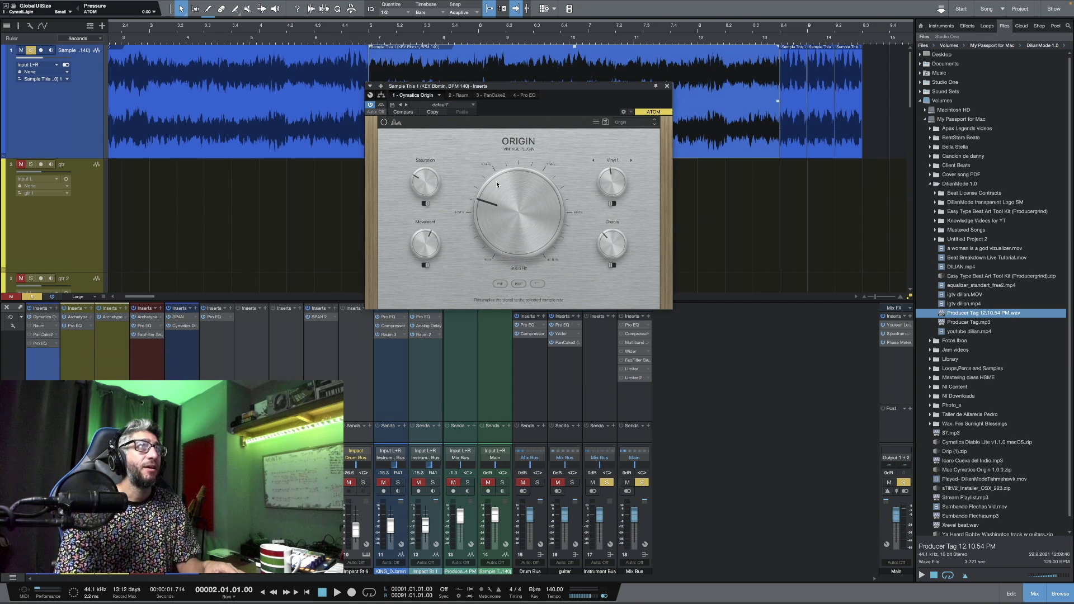
pyautogui.press('space')
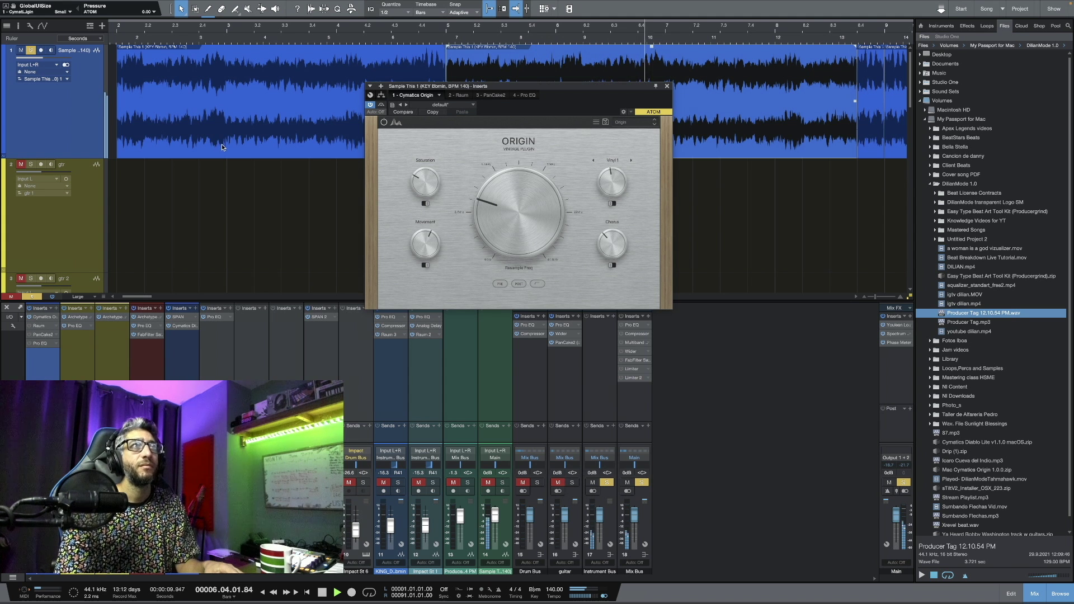
pyautogui.press('space')
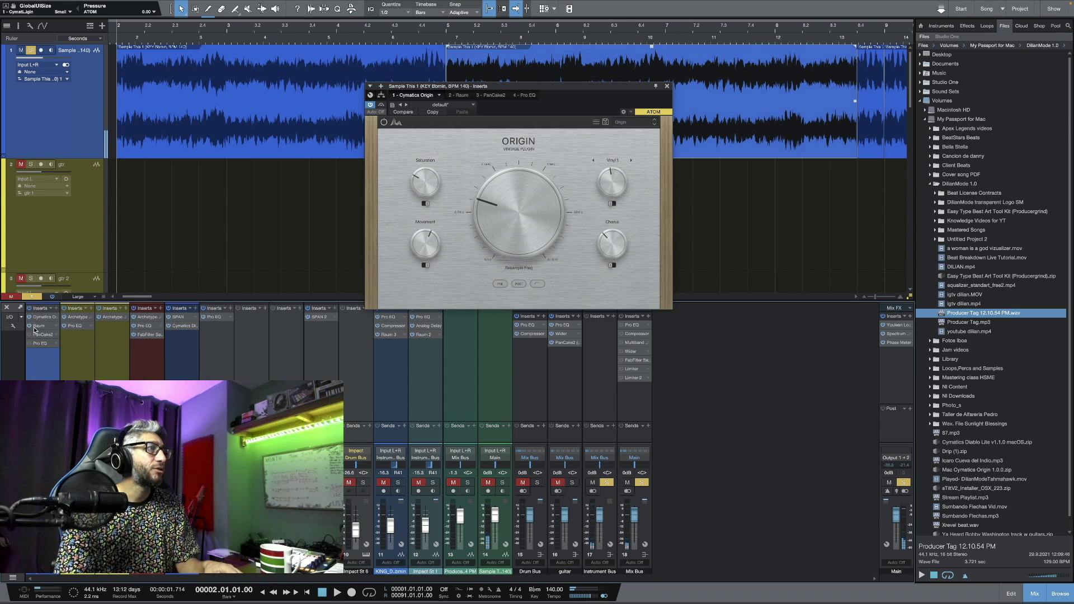
# Audition the Origin effect twice more, then bring up the sample track's Pro EQ.
pyautogui.press('space')
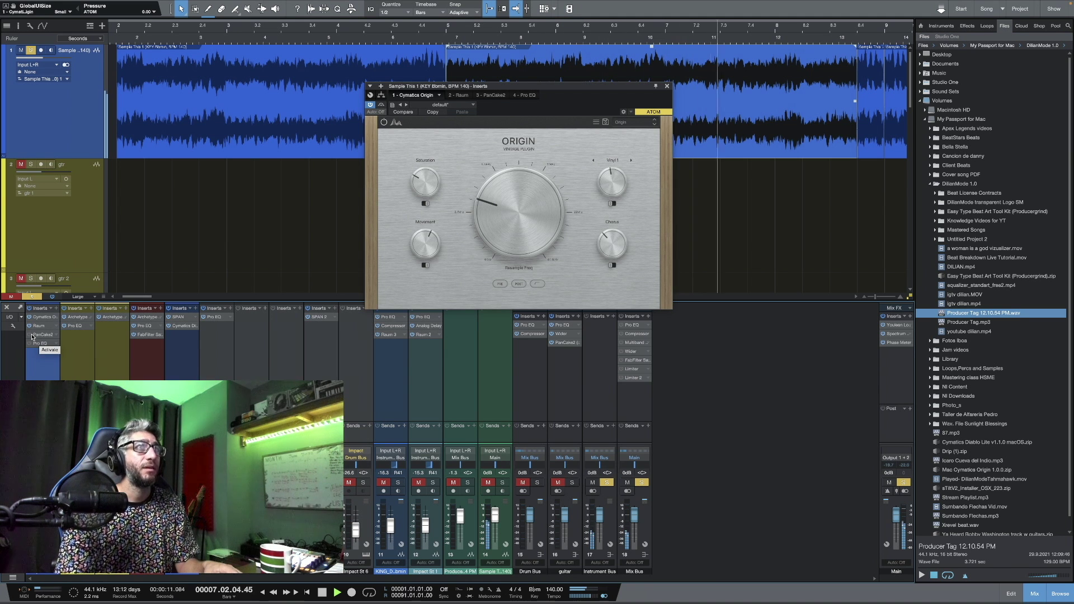
pyautogui.press('space')
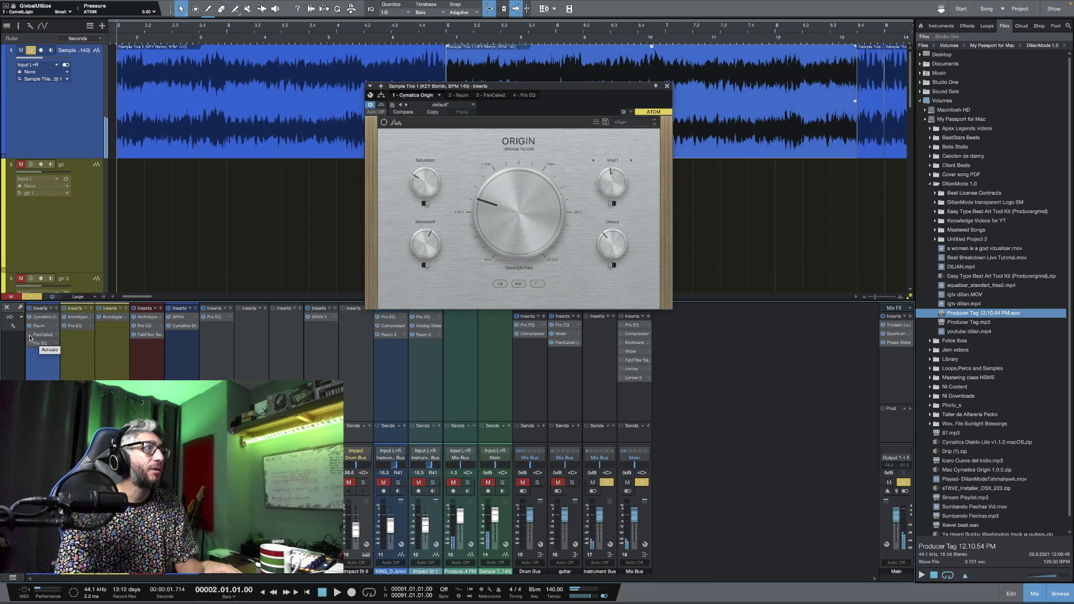
pyautogui.press('space')
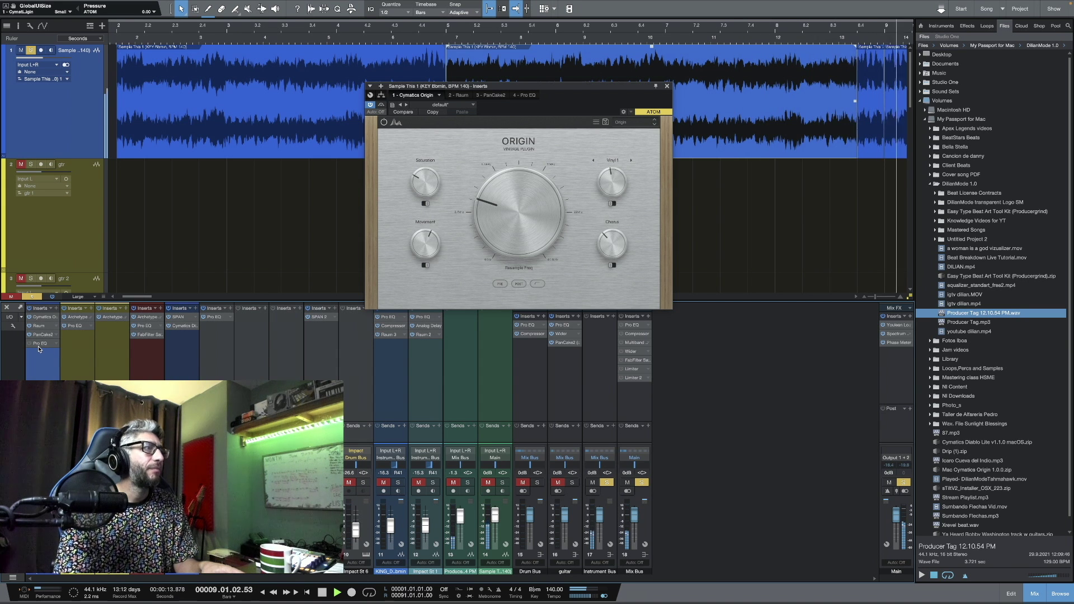
pyautogui.press('space')
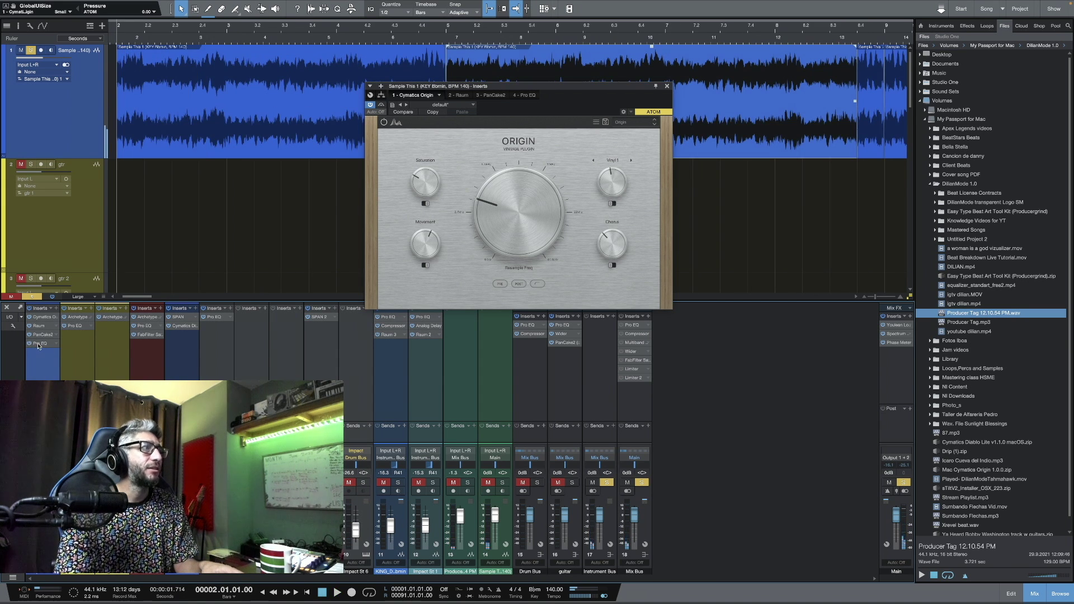
pyautogui.click(39, 345)
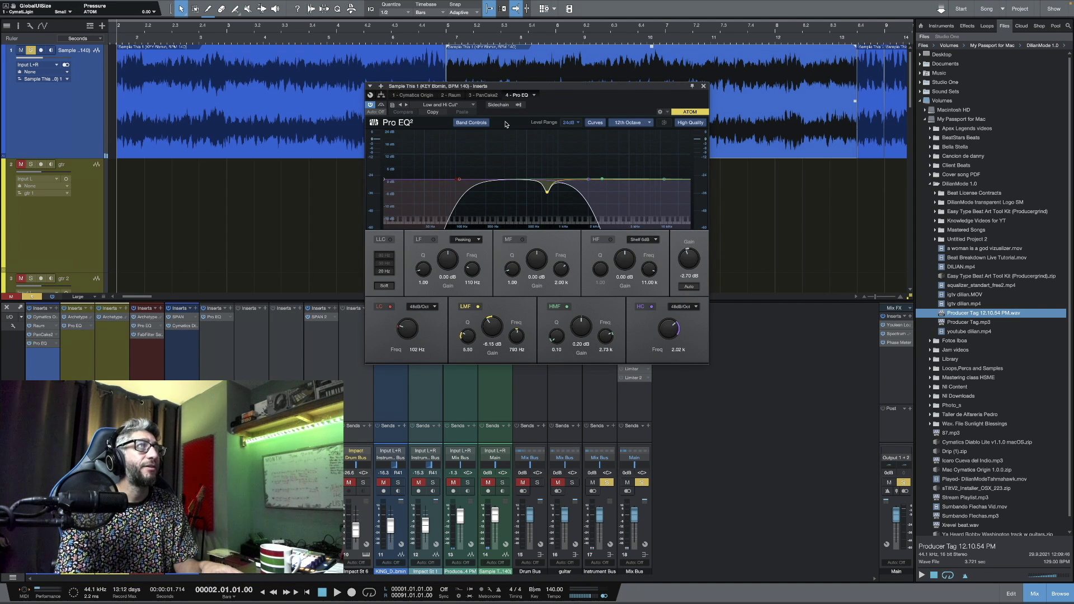
# Move the Pro EQ window right, play to watch its spectrum, then return to bar 2.
pyautogui.moveTo(579, 90); pyautogui.dragTo(762, 82)
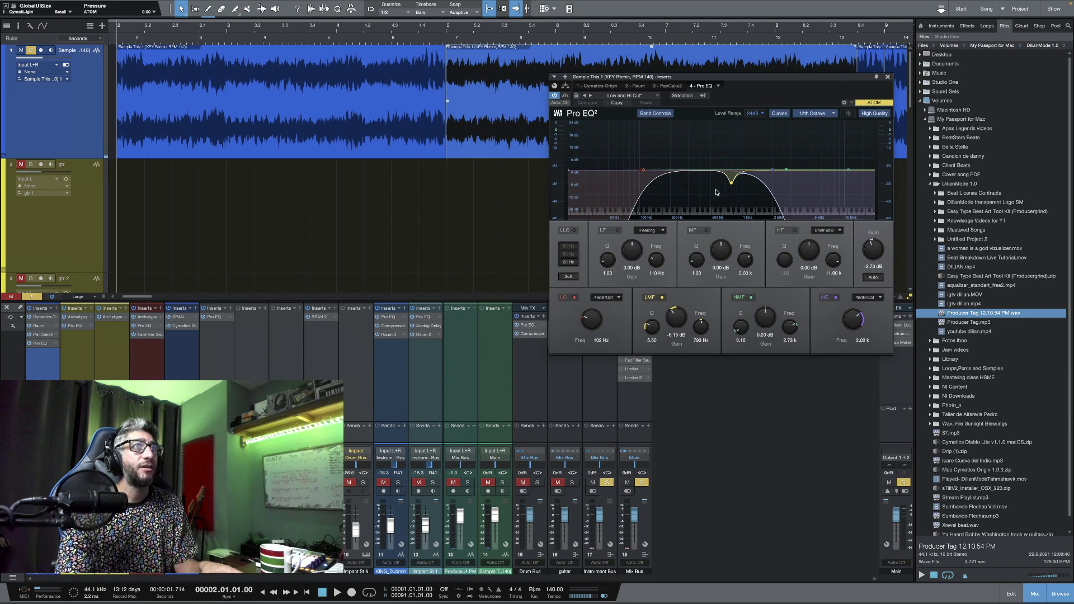
pyautogui.press('space')
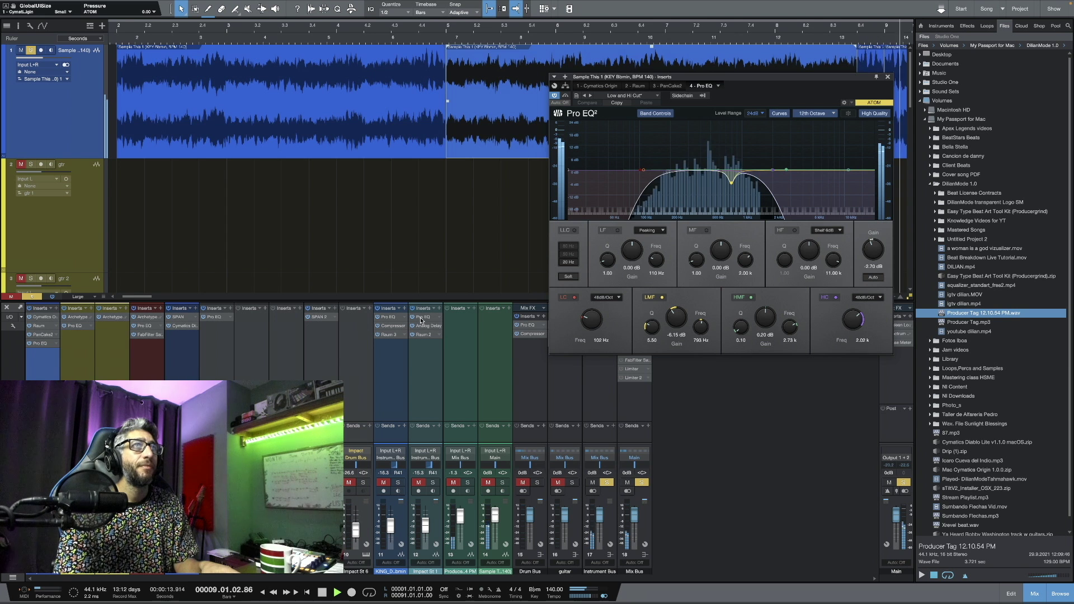
pyautogui.press('Home')
pyautogui.press('space')
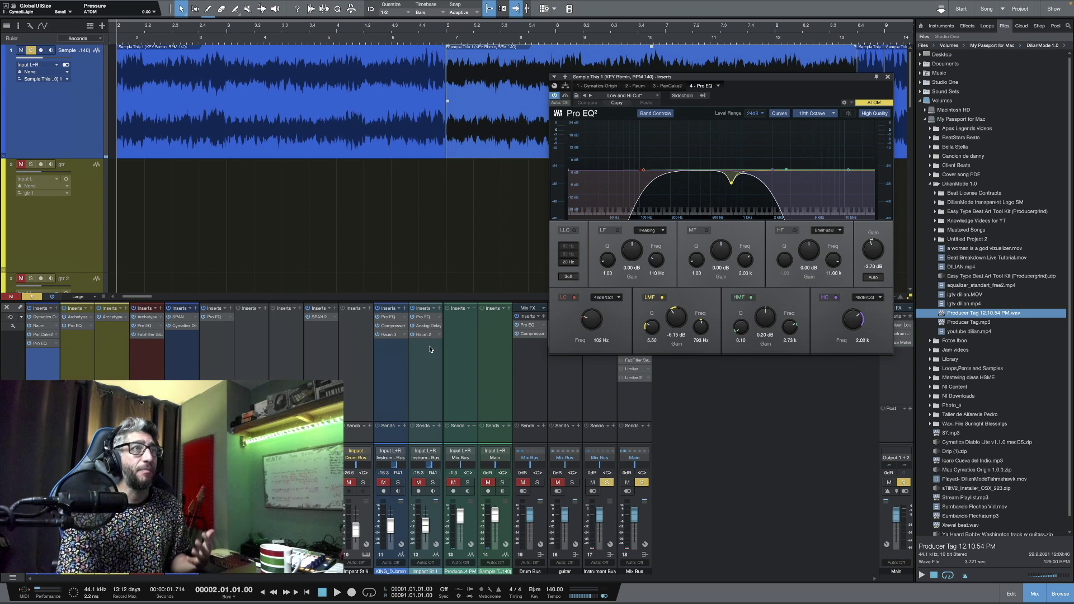
# Close the Pro EQ editor and zoom the timeline out a few steps.
pyautogui.click(888, 77)
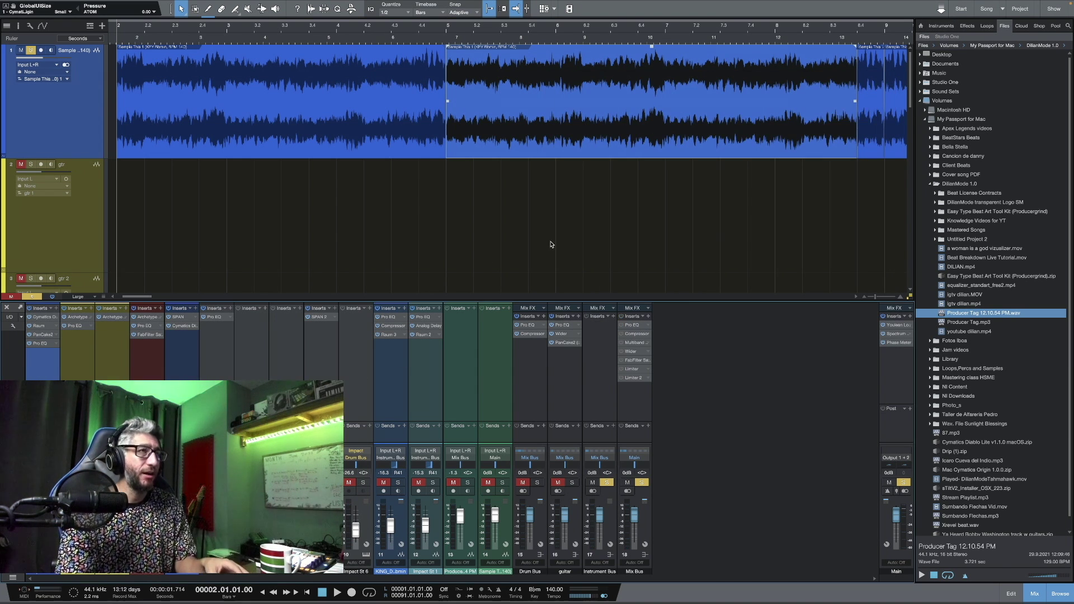
pyautogui.press('w')
pyautogui.press('w')
pyautogui.press('w')
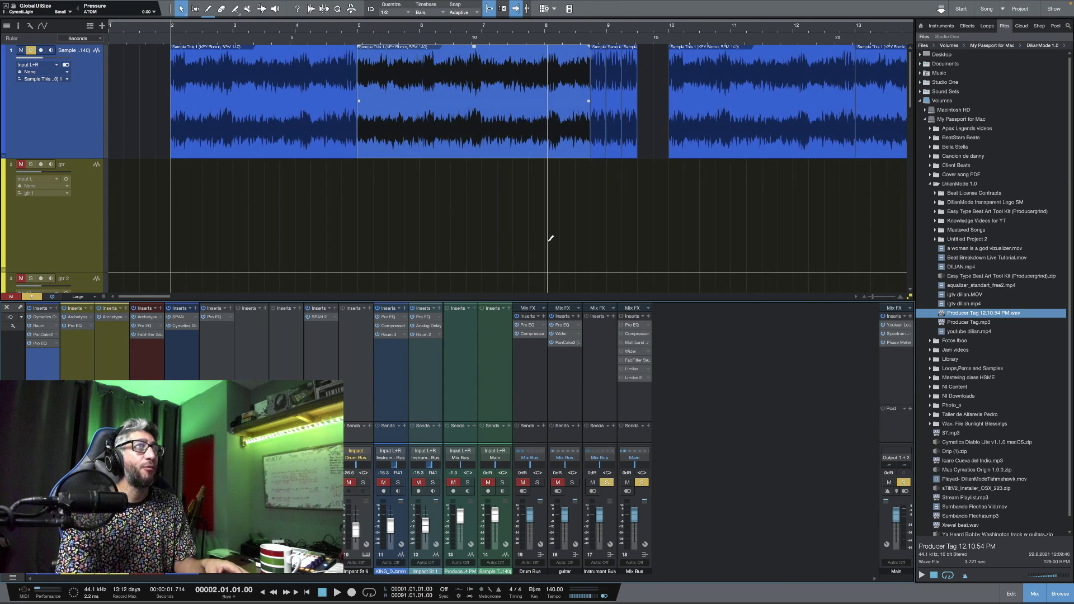
pyautogui.press('w')
pyautogui.press('w')
pyautogui.press('w')
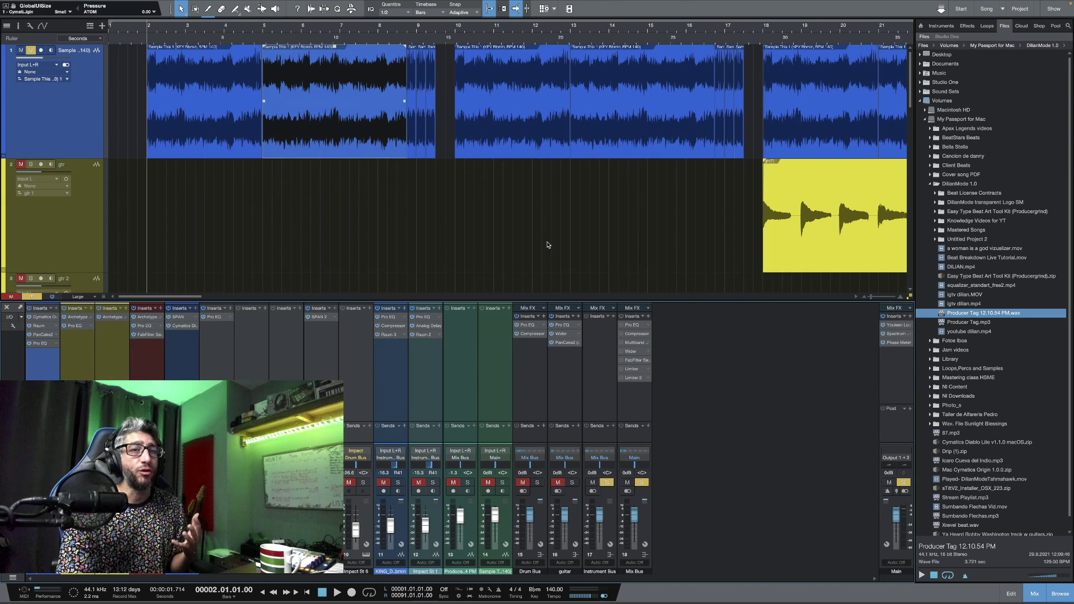
pyautogui.hscroll(5, 547, 245)
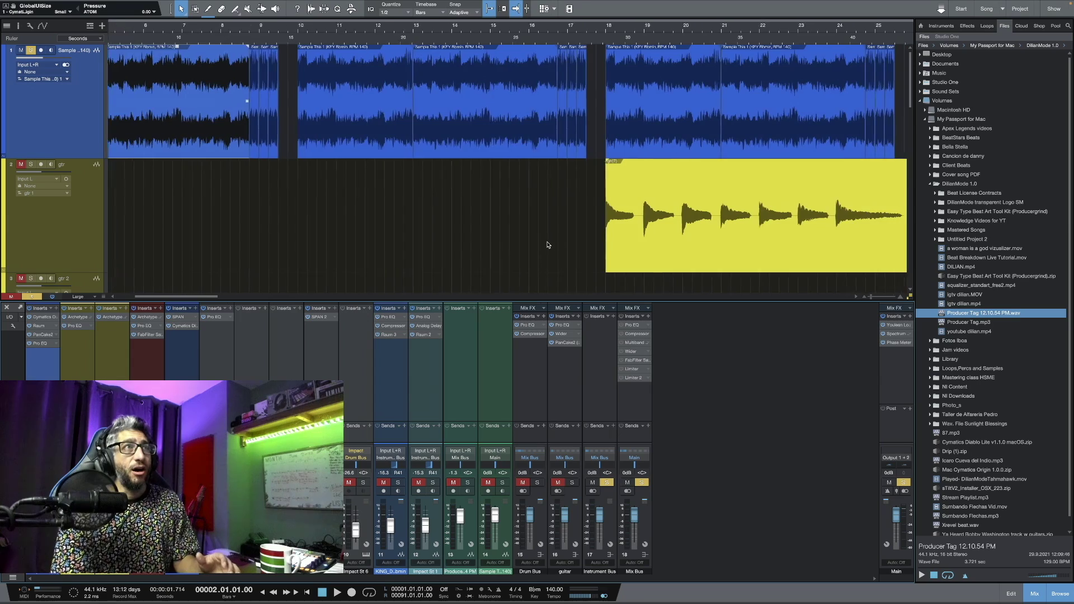
pyautogui.hscroll(2, 547, 244)
# Zoom out to the whole song with small tracks and re-enable the Mix FX inserts.
pyautogui.press('w')
pyautogui.press('w')
pyautogui.hotkey('shift', 'w')
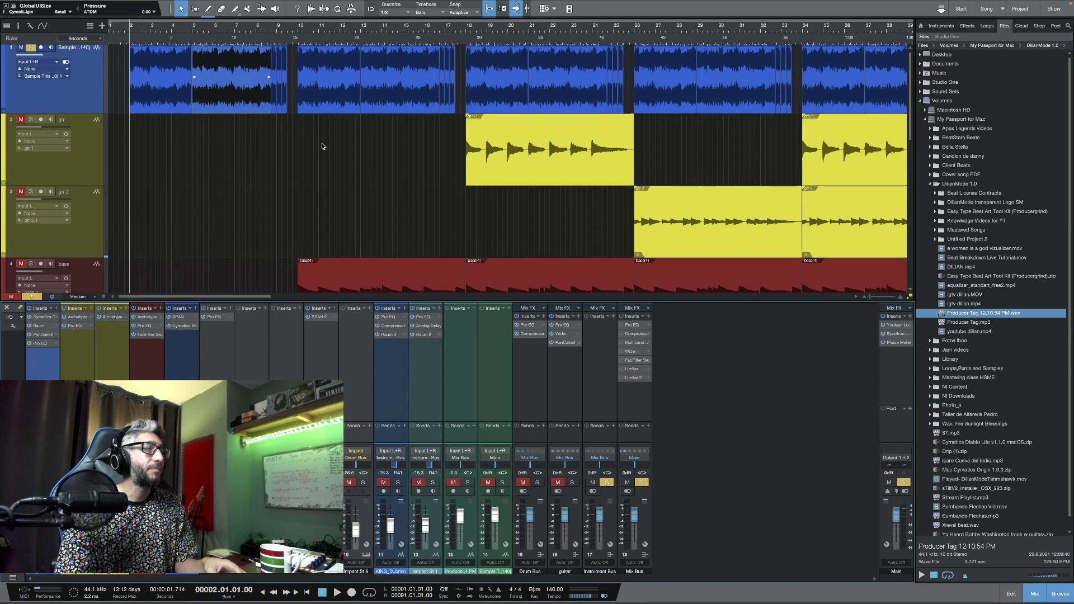
pyautogui.press('w')
pyautogui.press('w')
pyautogui.press('w')
pyautogui.press('w')
pyautogui.press('w')
pyautogui.press('w')
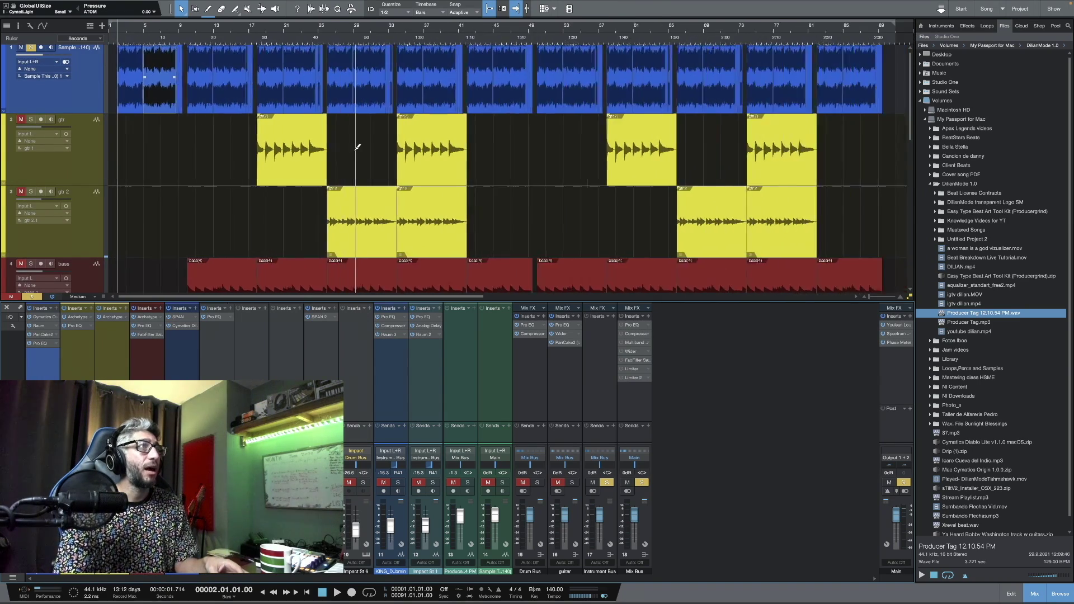
pyautogui.press('w')
pyautogui.hotkey('shift', 'w')
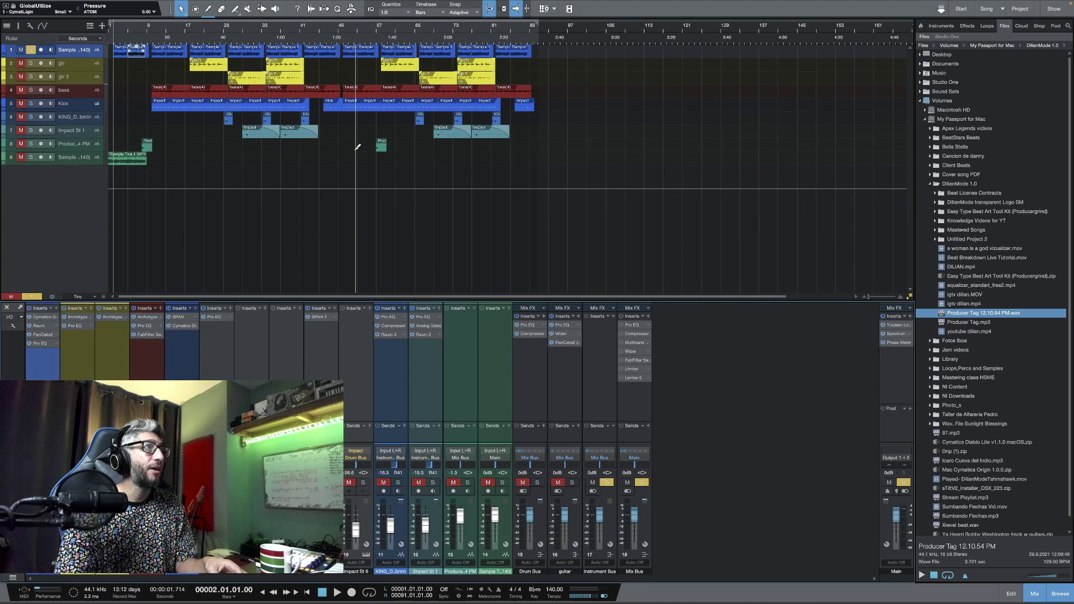
pyautogui.click(621, 318)
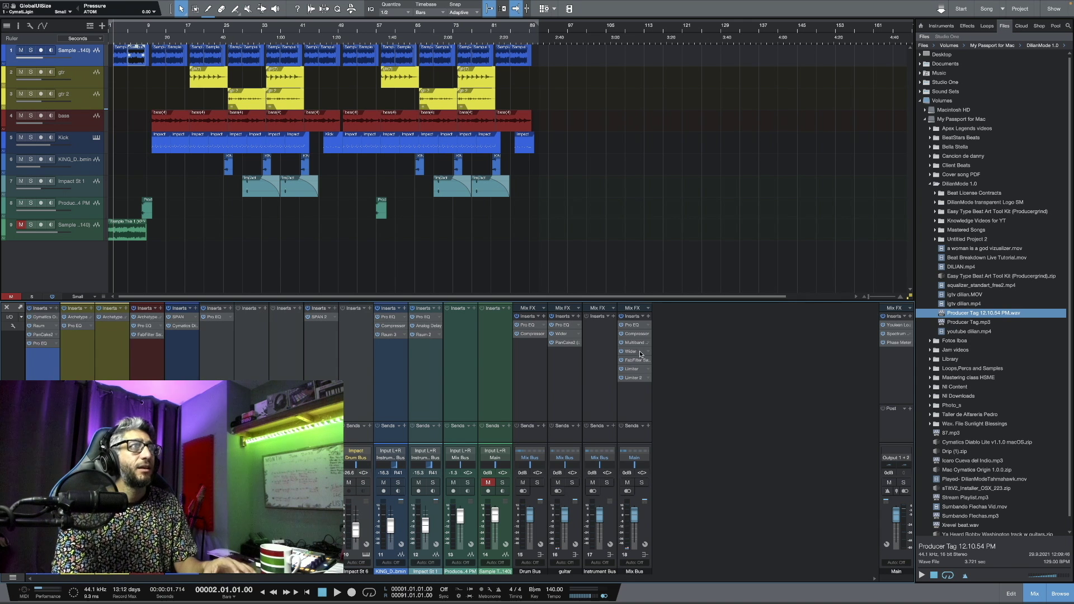
# Open a Kick event in the note editor and play the song while viewing its drum pattern.
pyautogui.doubleClick(297, 142)
pyautogui.press('space')
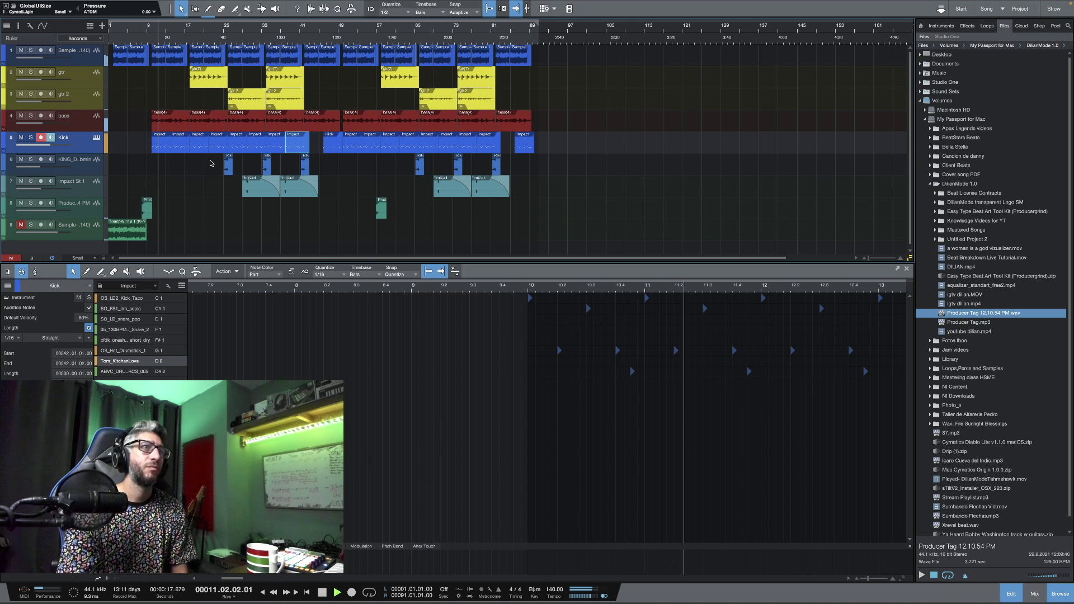
pyautogui.hscroll(3, 250, 169)
pyautogui.hscroll(2, 249, 169)
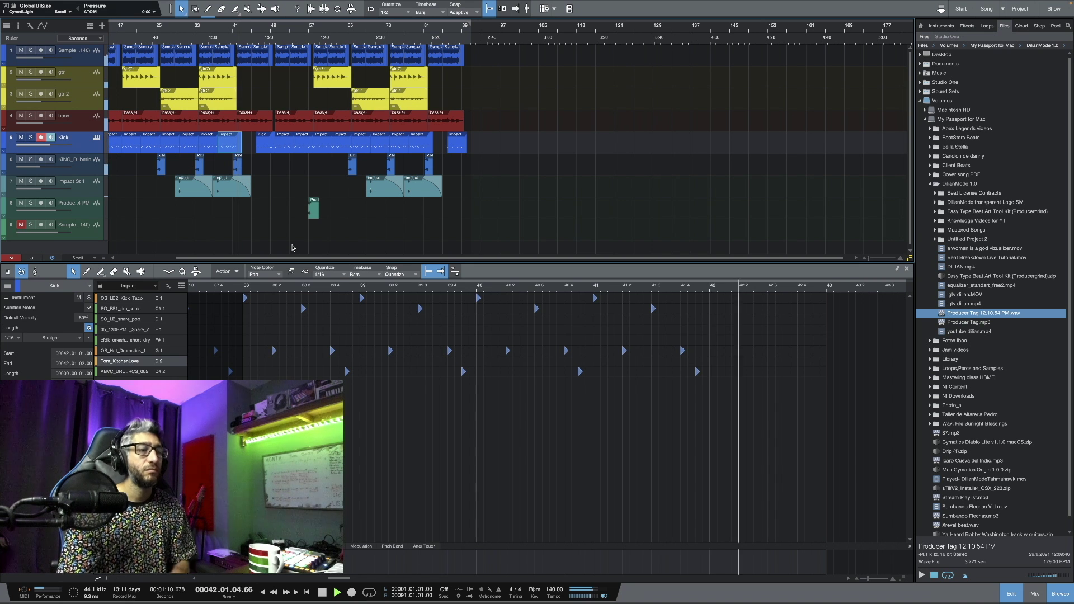
# Stop the playing beat so the transport resets to the song start.
pyautogui.press('space')
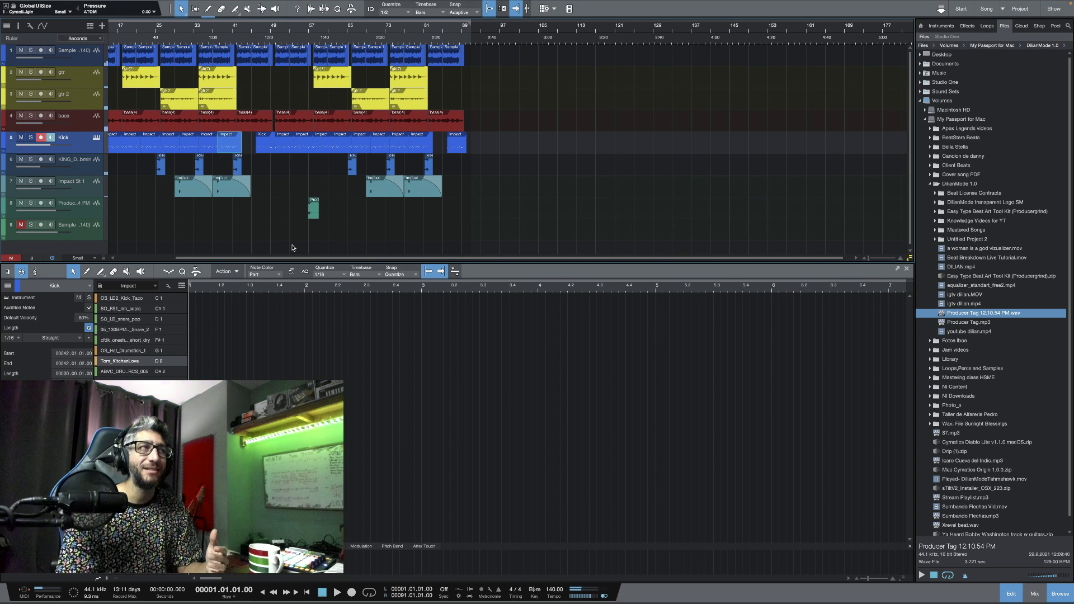